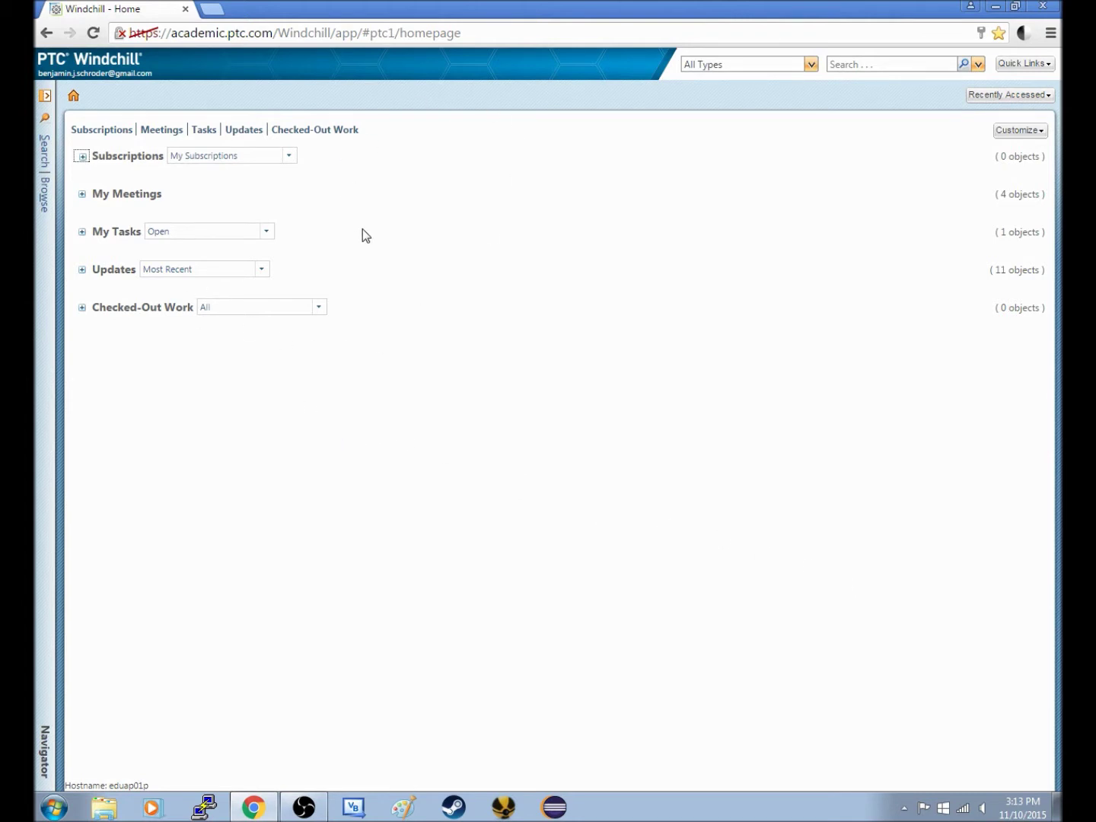
- Open the Folders page of the FRC 2851 - Crevolution Robotics project from Recently Visited
click(46, 193)
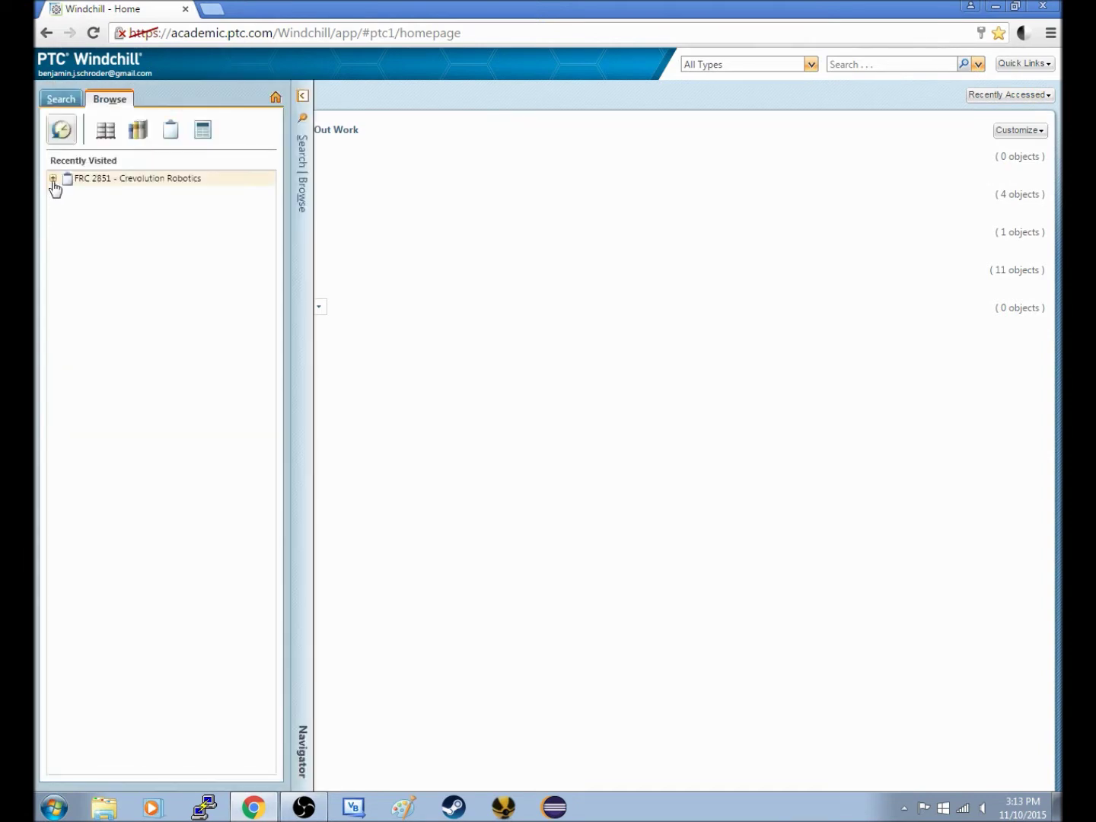
click(53, 179)
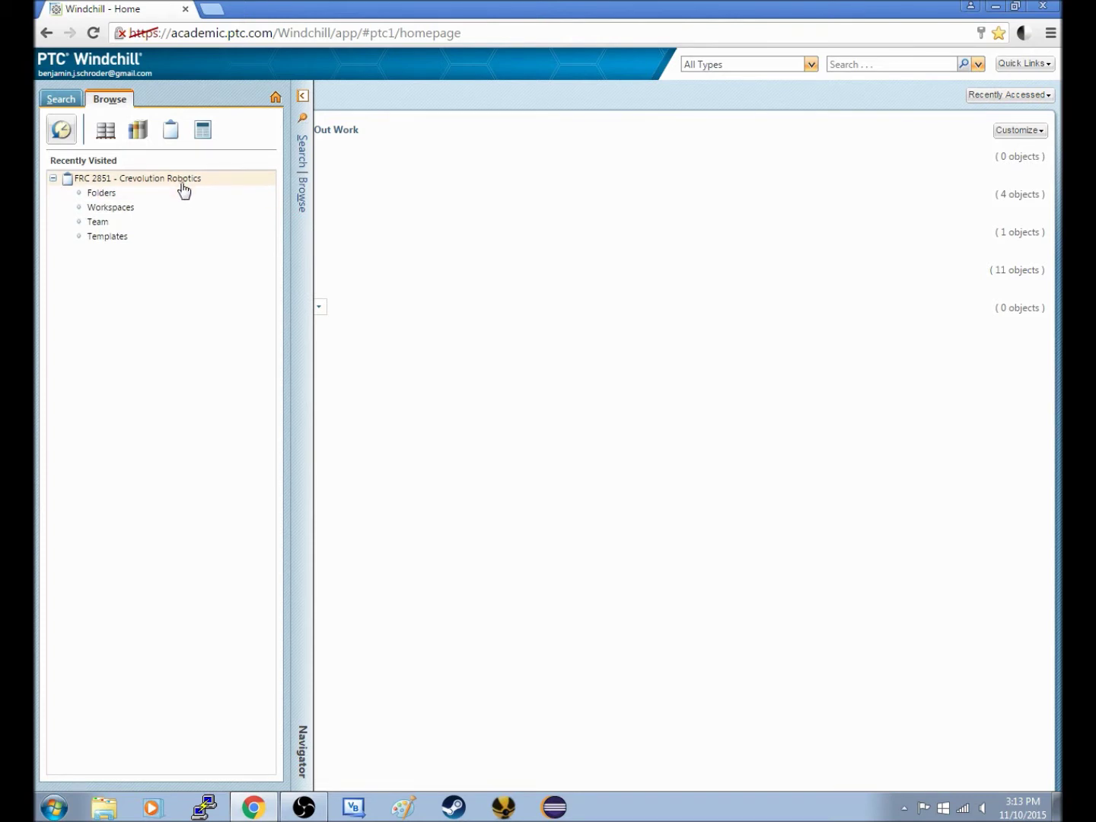
click(101, 194)
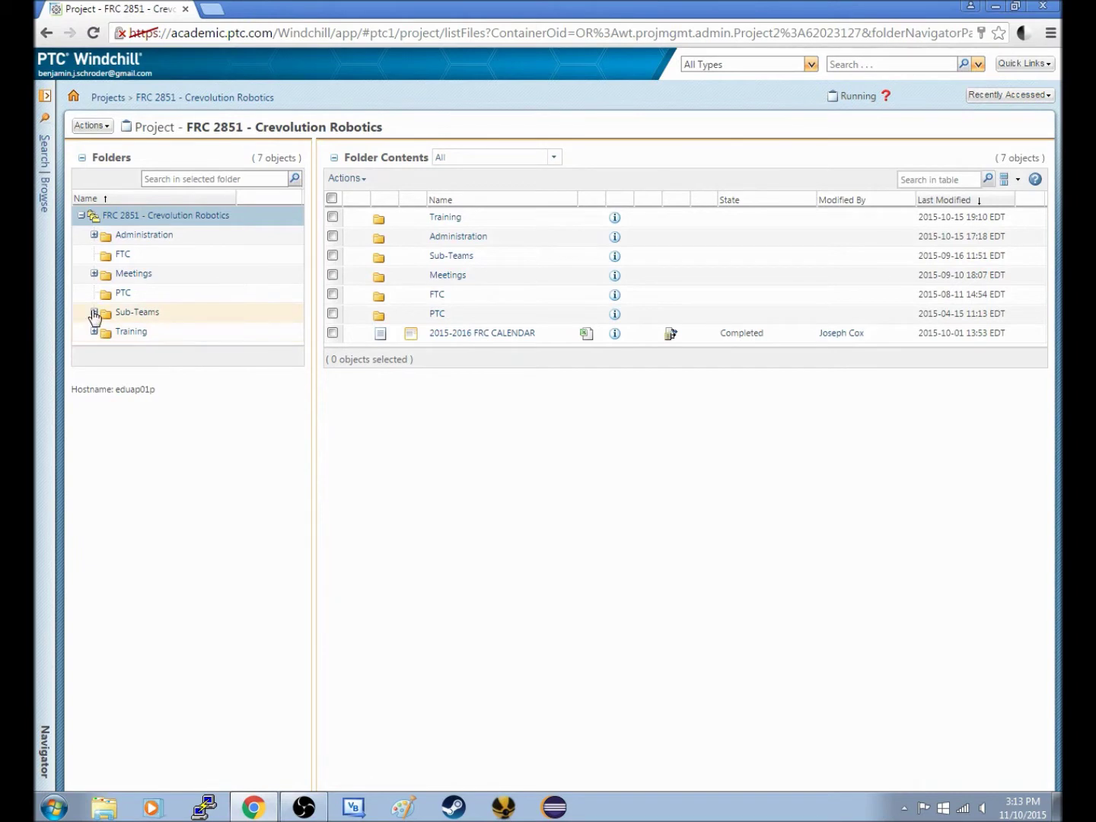
- Open the Training folder beneath Sub-Teams in the project's folder tree
click(127, 313)
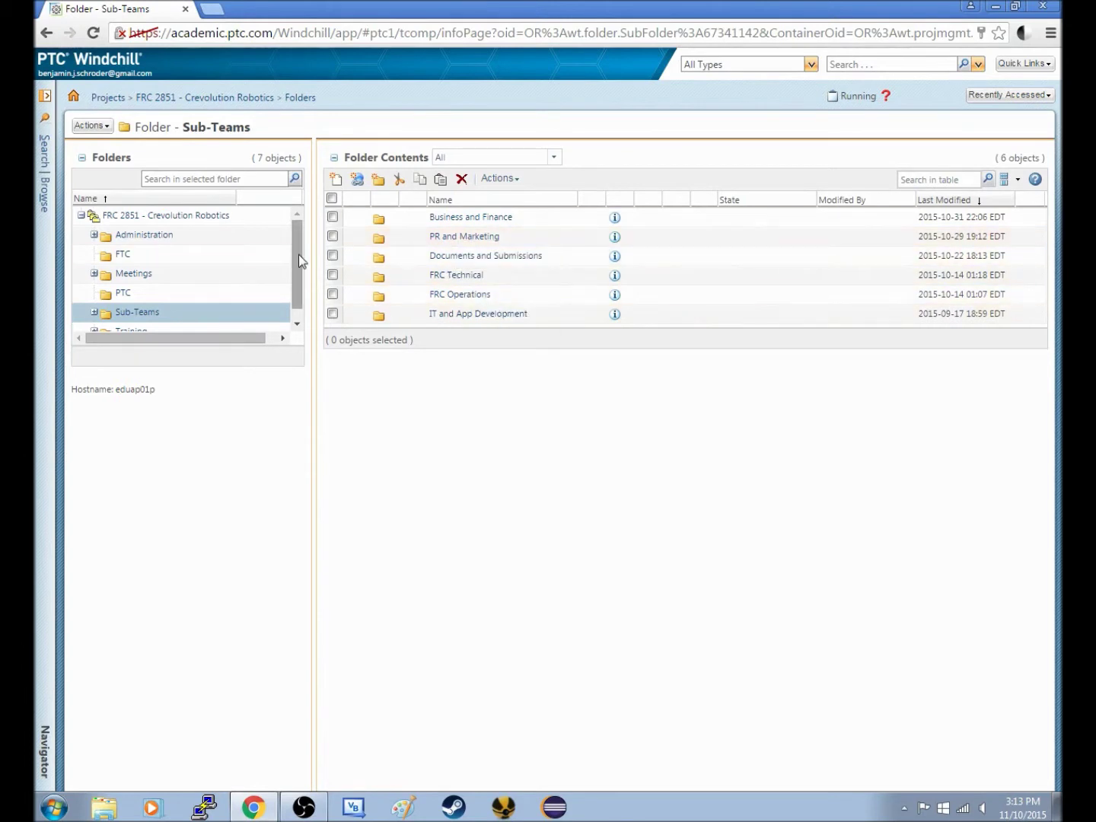
scroll(296, 286, down, 1)
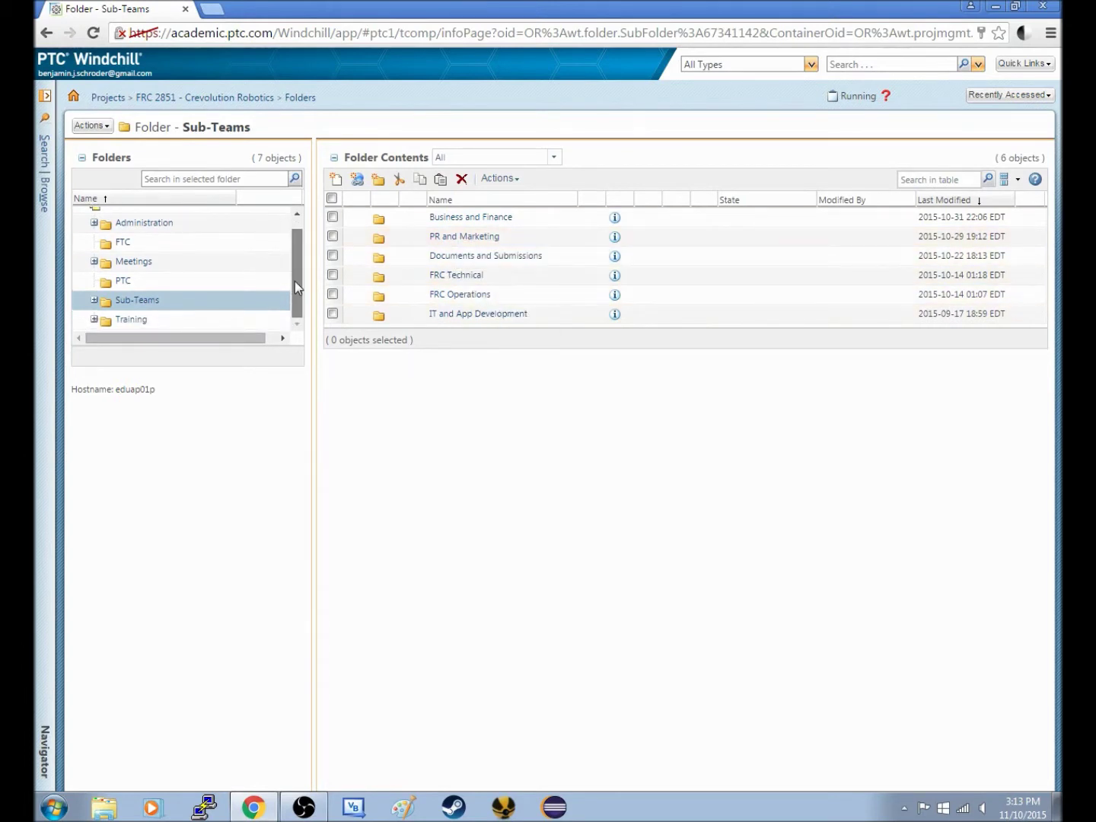
click(94, 301)
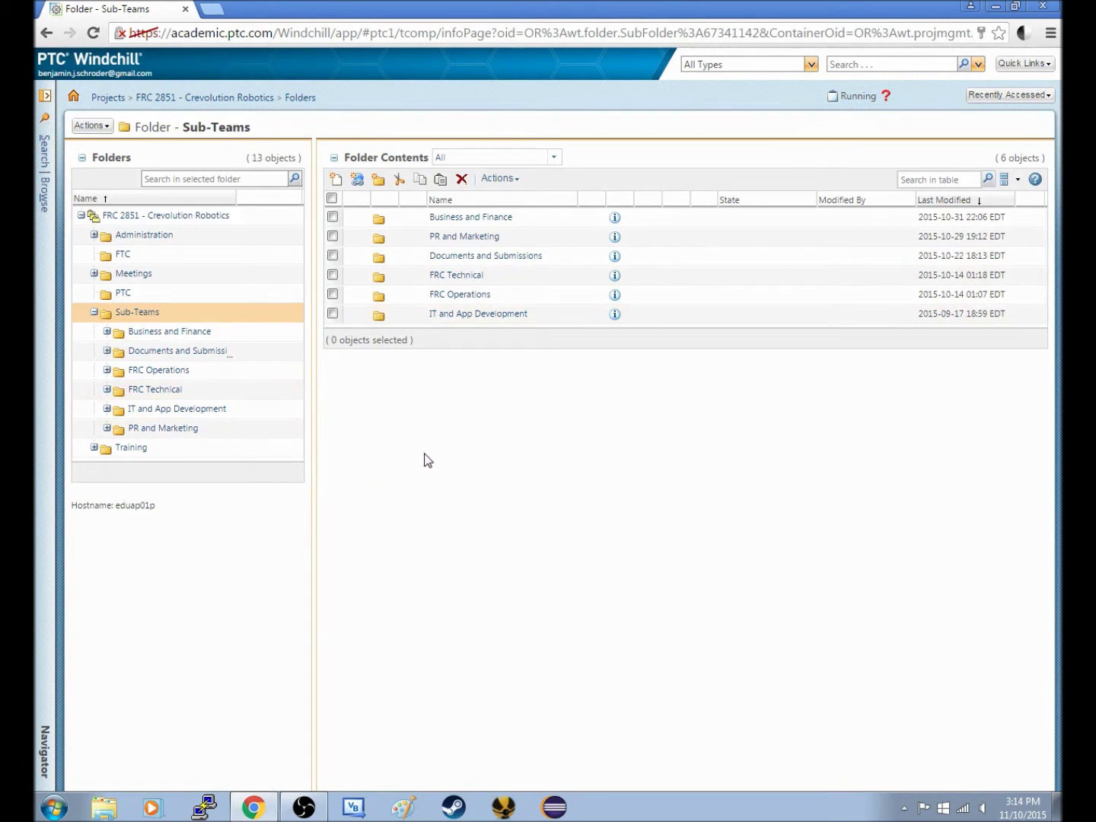
click(95, 313)
click(137, 338)
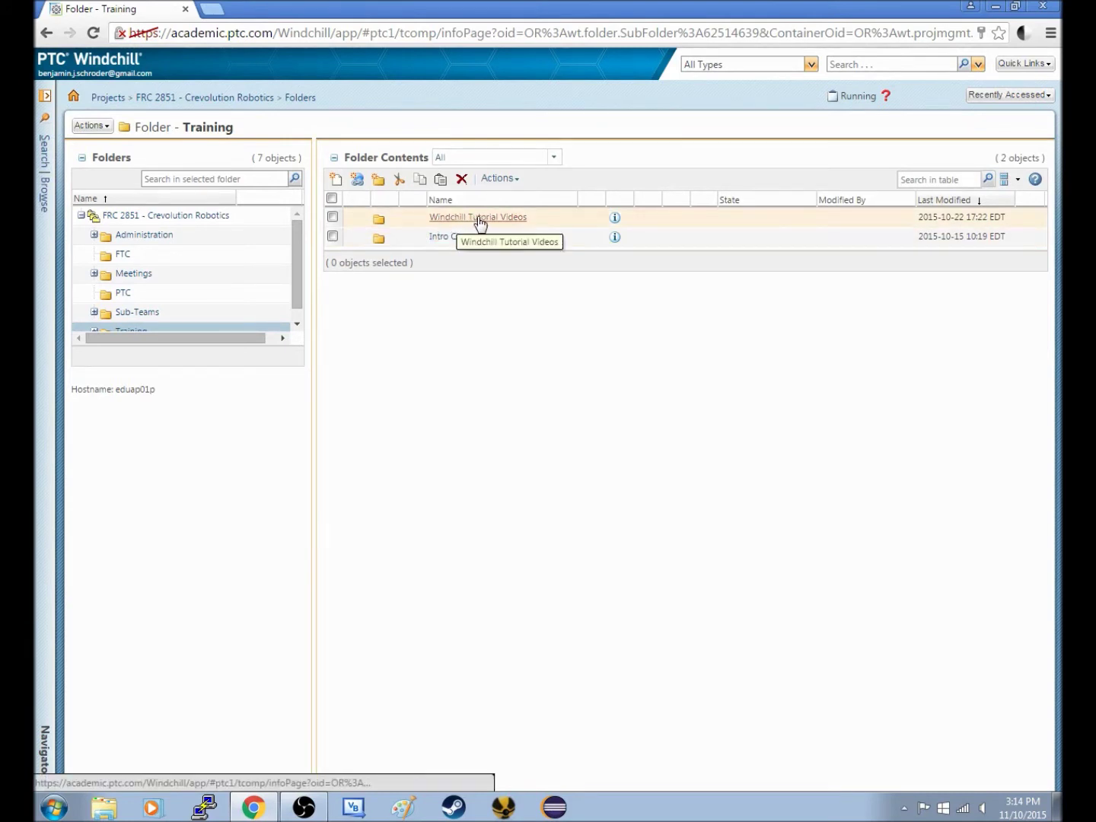
- Open the Windchill Tutorial Videos folder from the Training folder's contents table
click(477, 218)
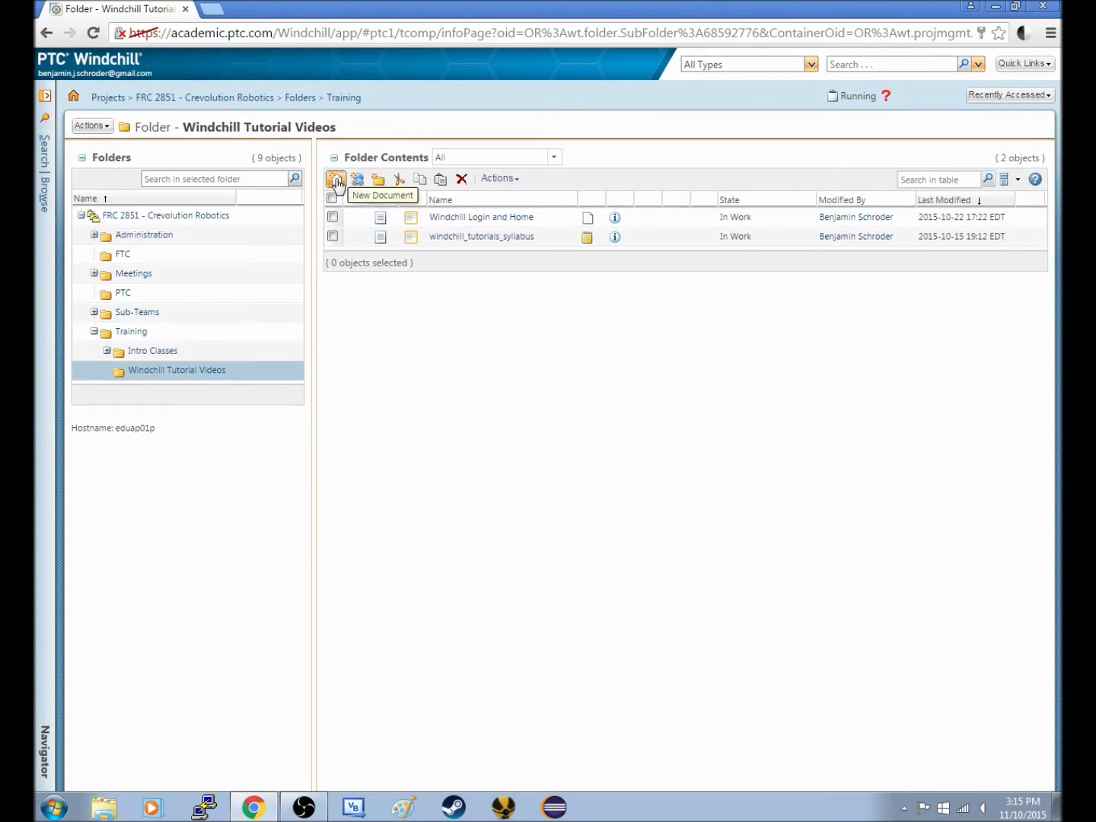
- Start a new document in this folder with Local File as its primary content source
click(336, 182)
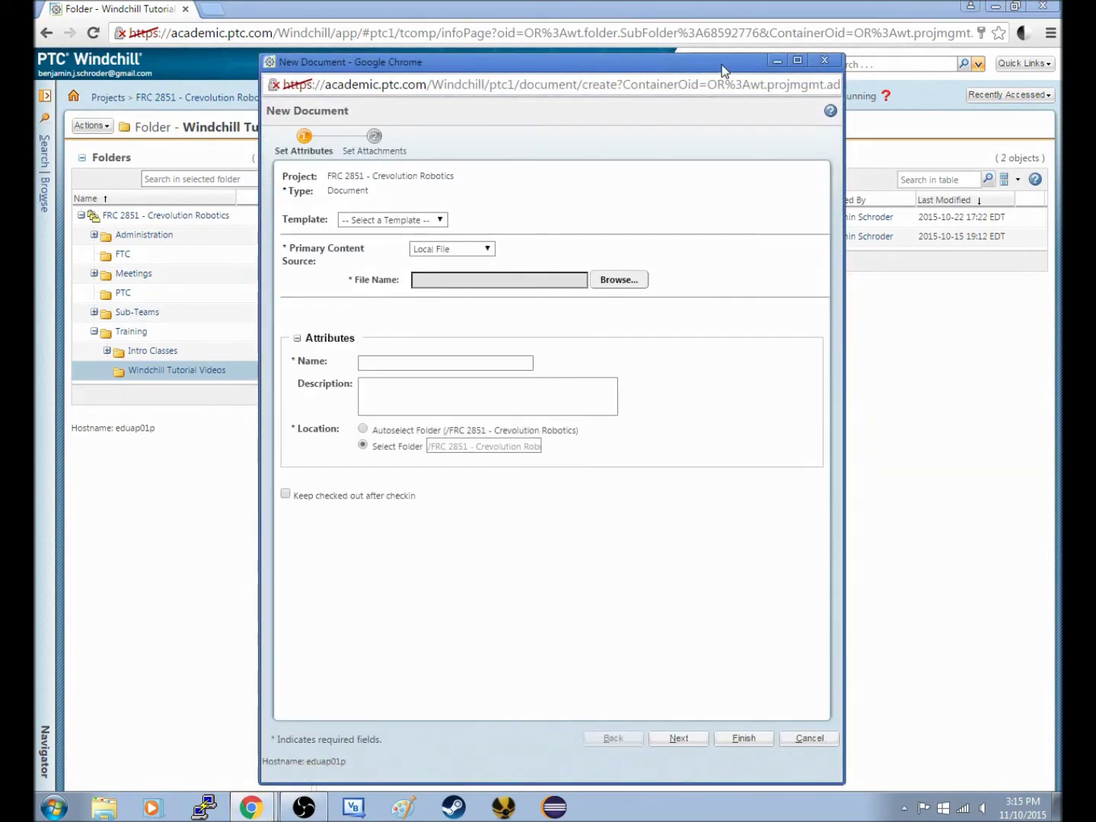
drag(722, 59, 721, 30)
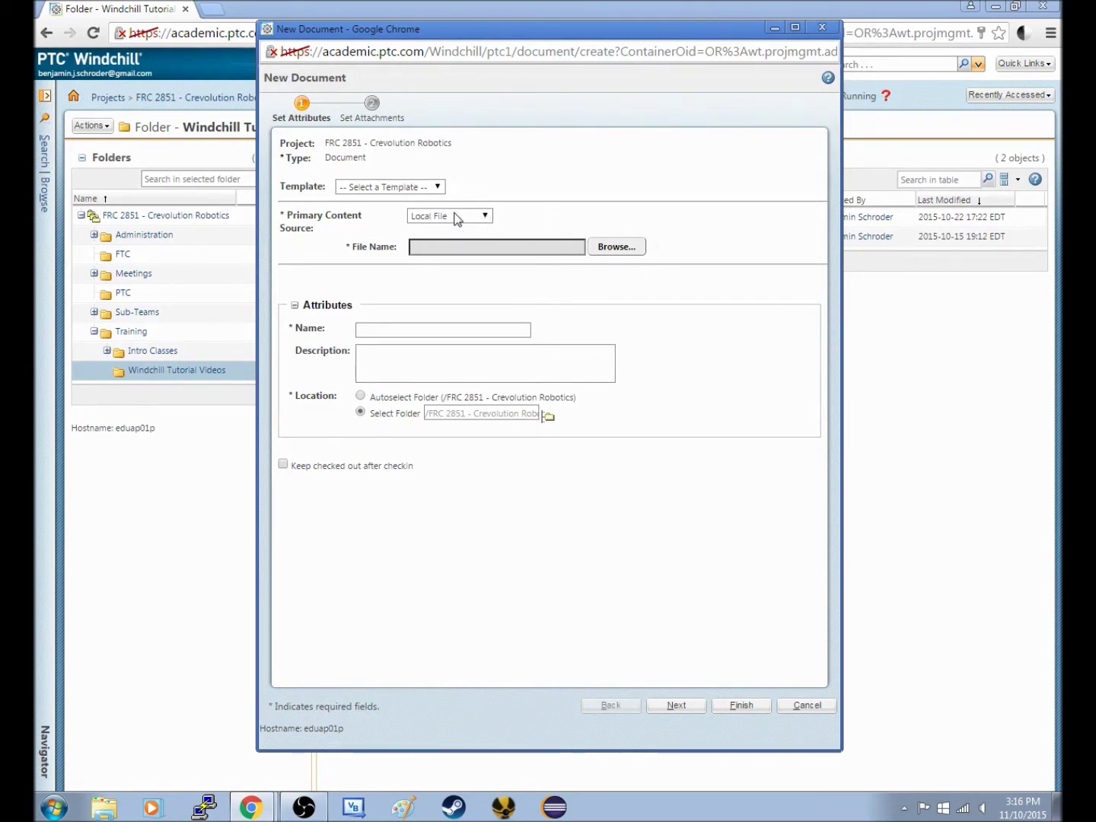
click(482, 216)
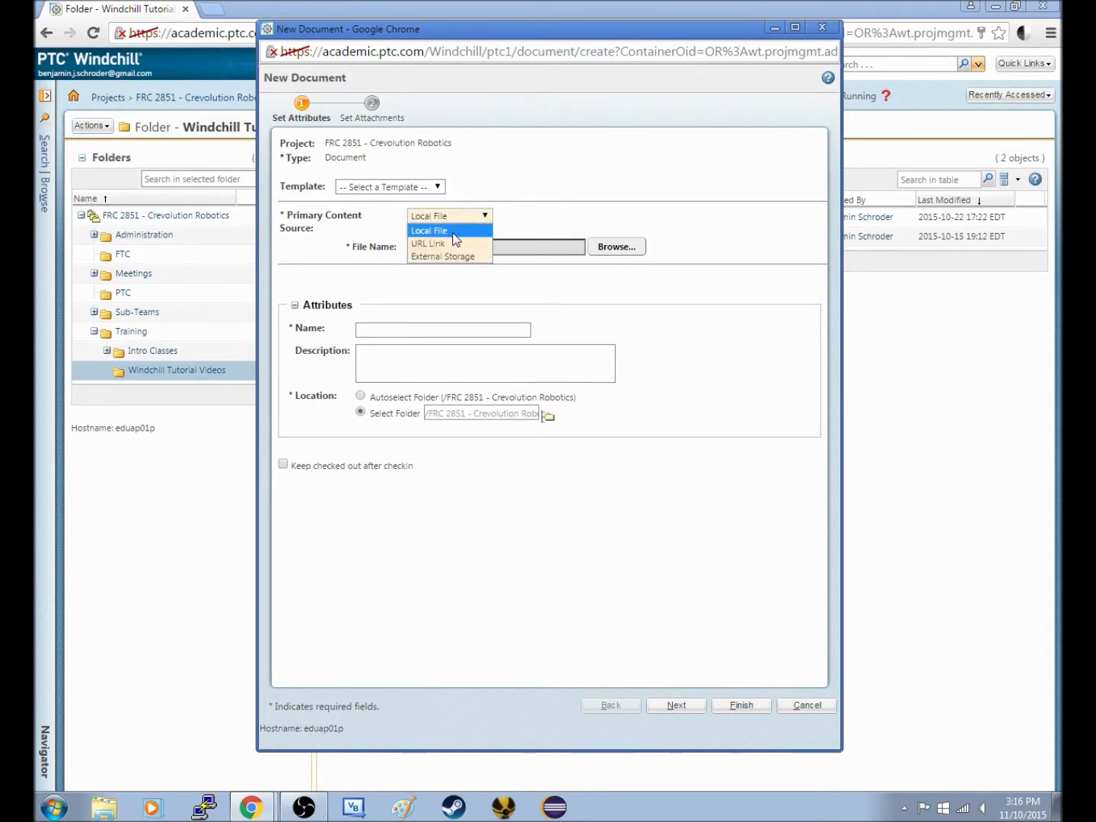
click(463, 230)
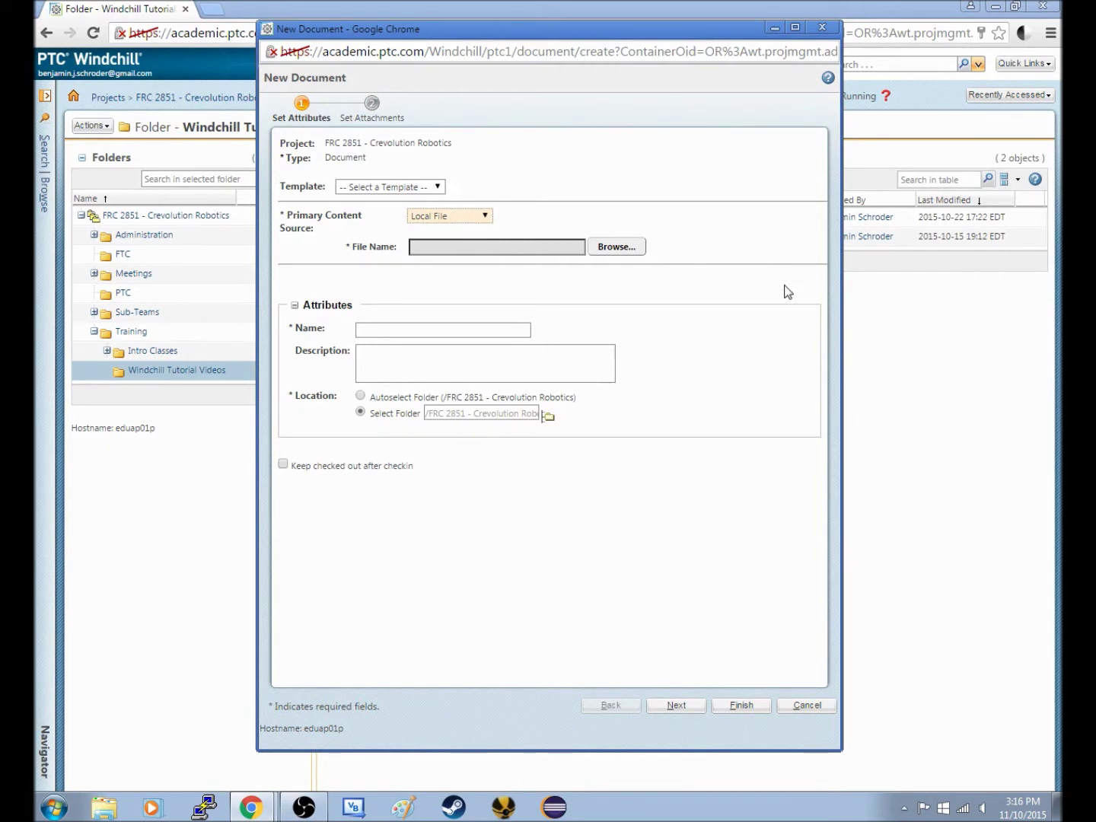
- Pick the Windchill System Folders and File Downloads video from Videos > My Videos > Windchill
click(618, 249)
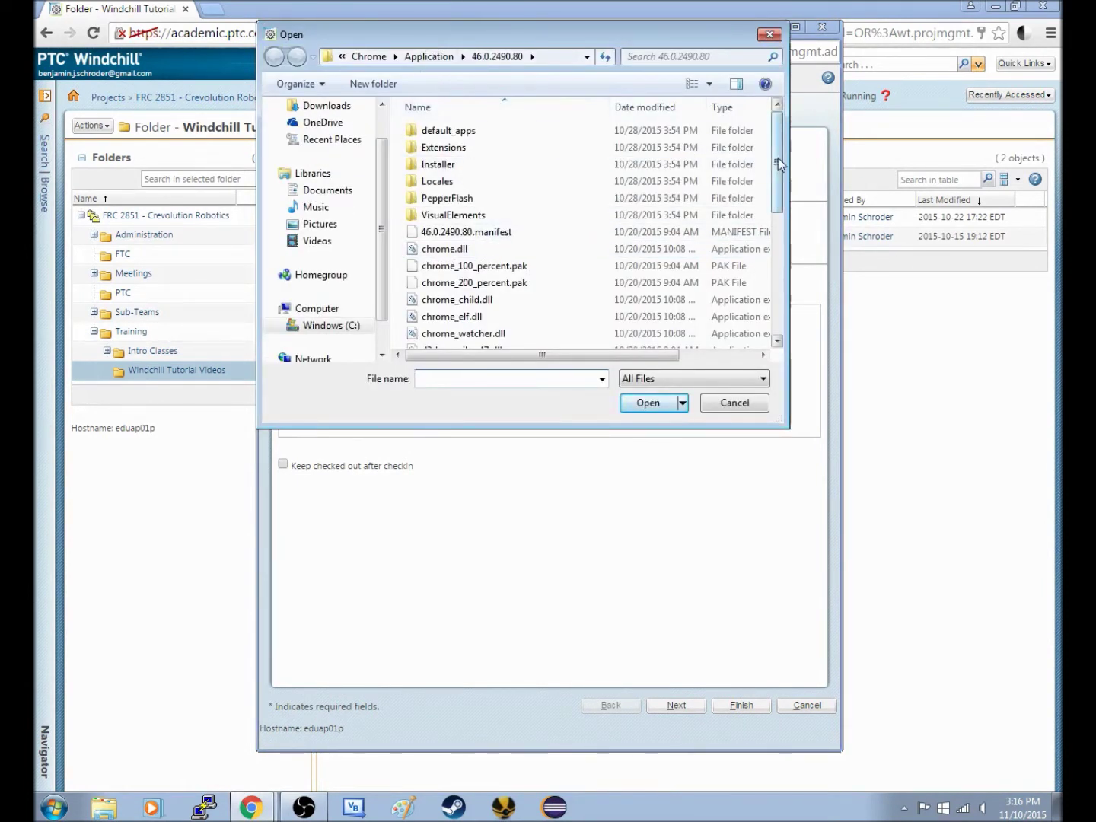
drag(776, 160, 776, 144)
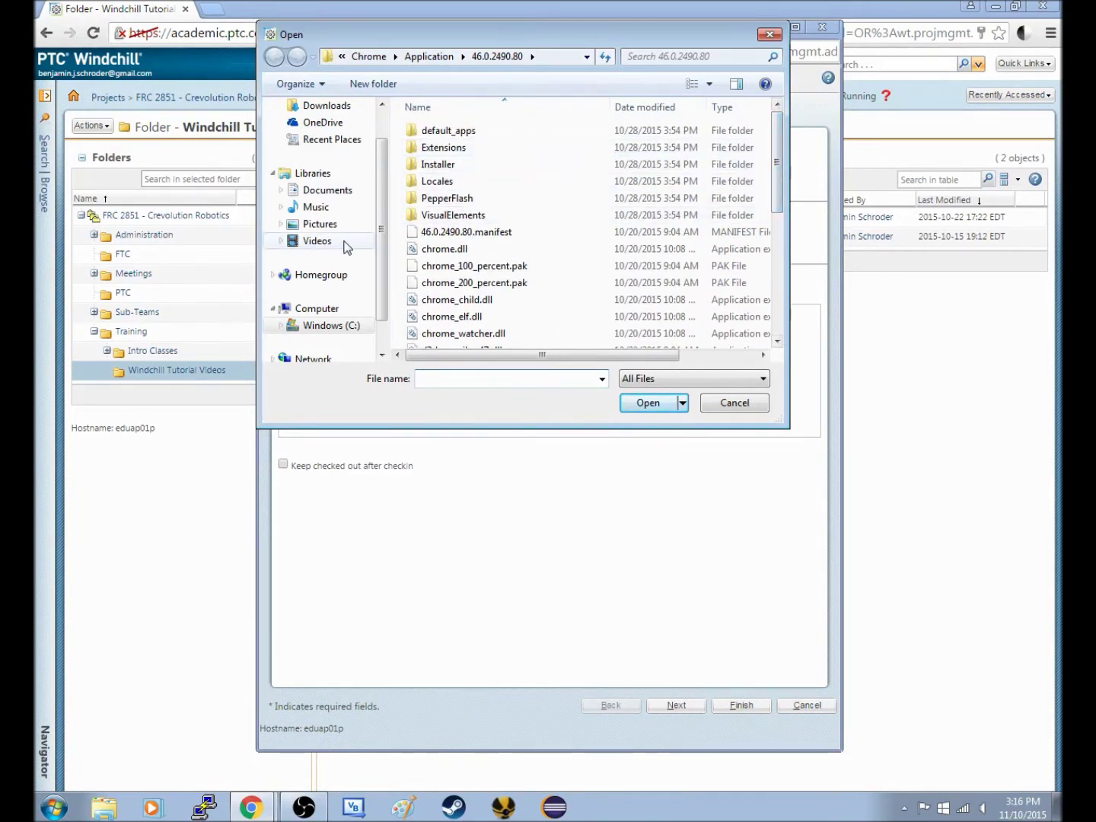
click(281, 241)
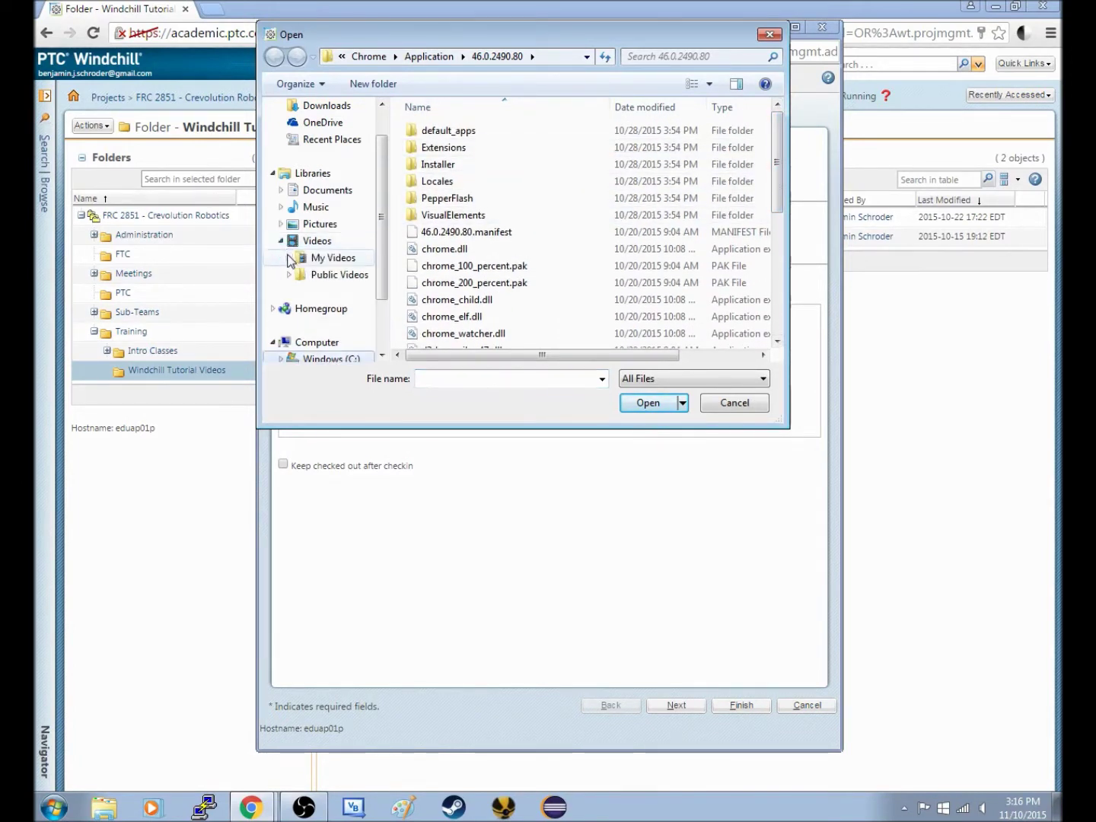
click(289, 259)
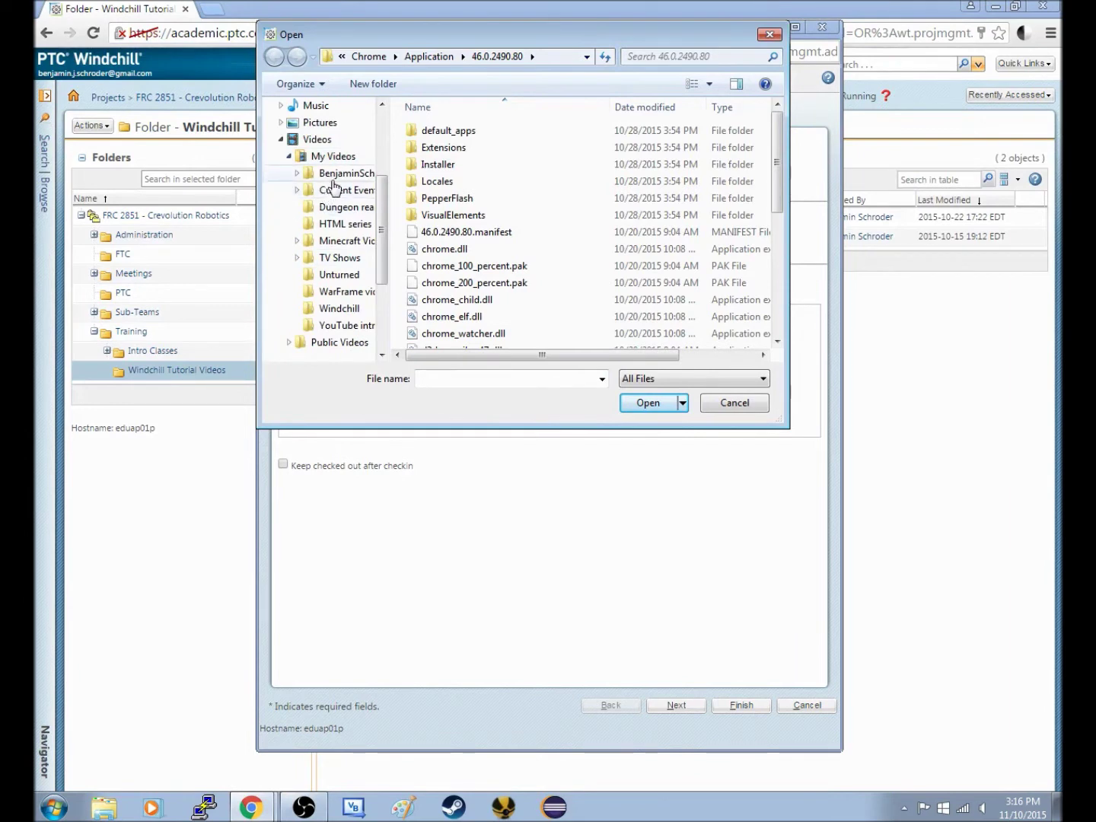
click(332, 311)
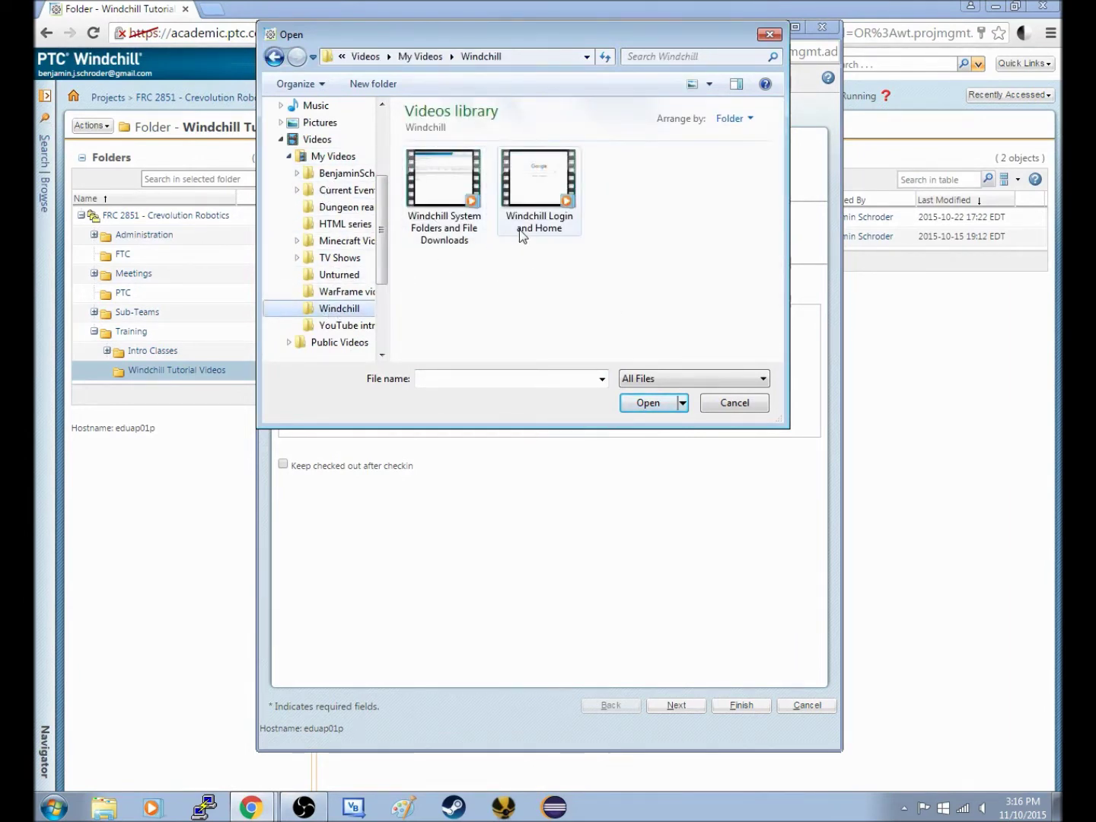
click(453, 223)
click(647, 404)
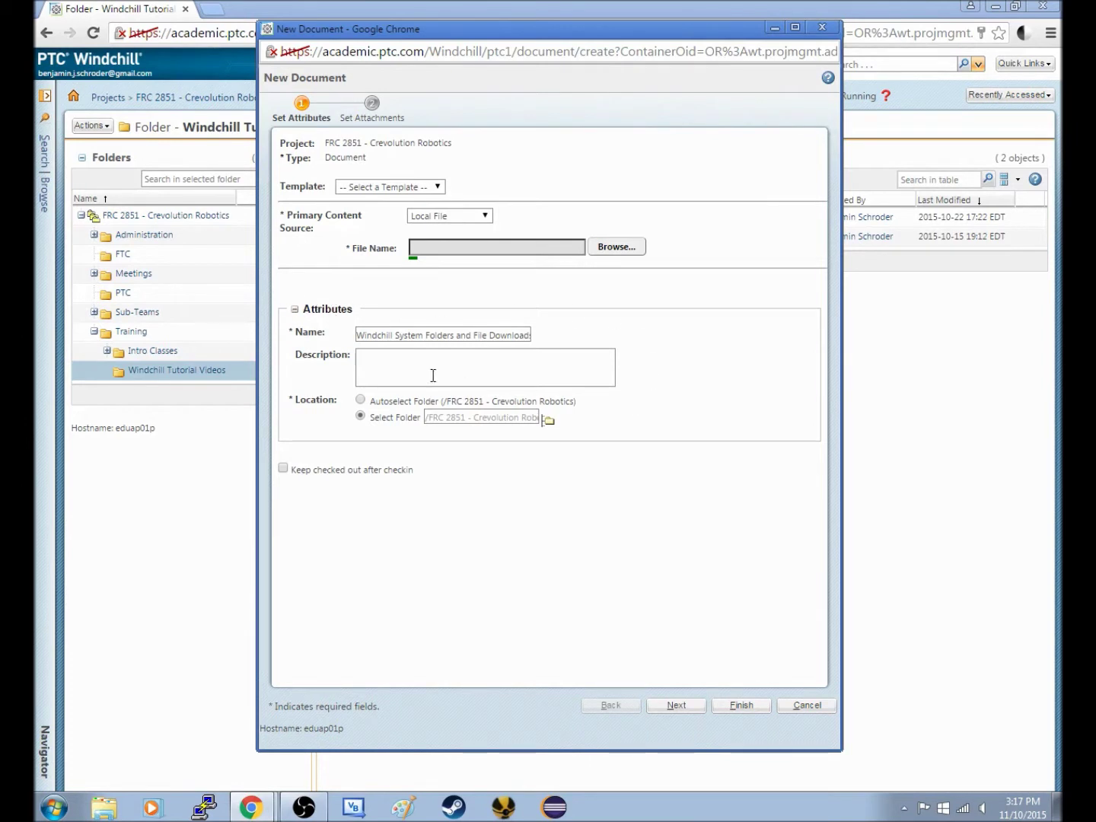
- Enter the description 'A short video about the windchill folder system and downloading a file.'
click(386, 357)
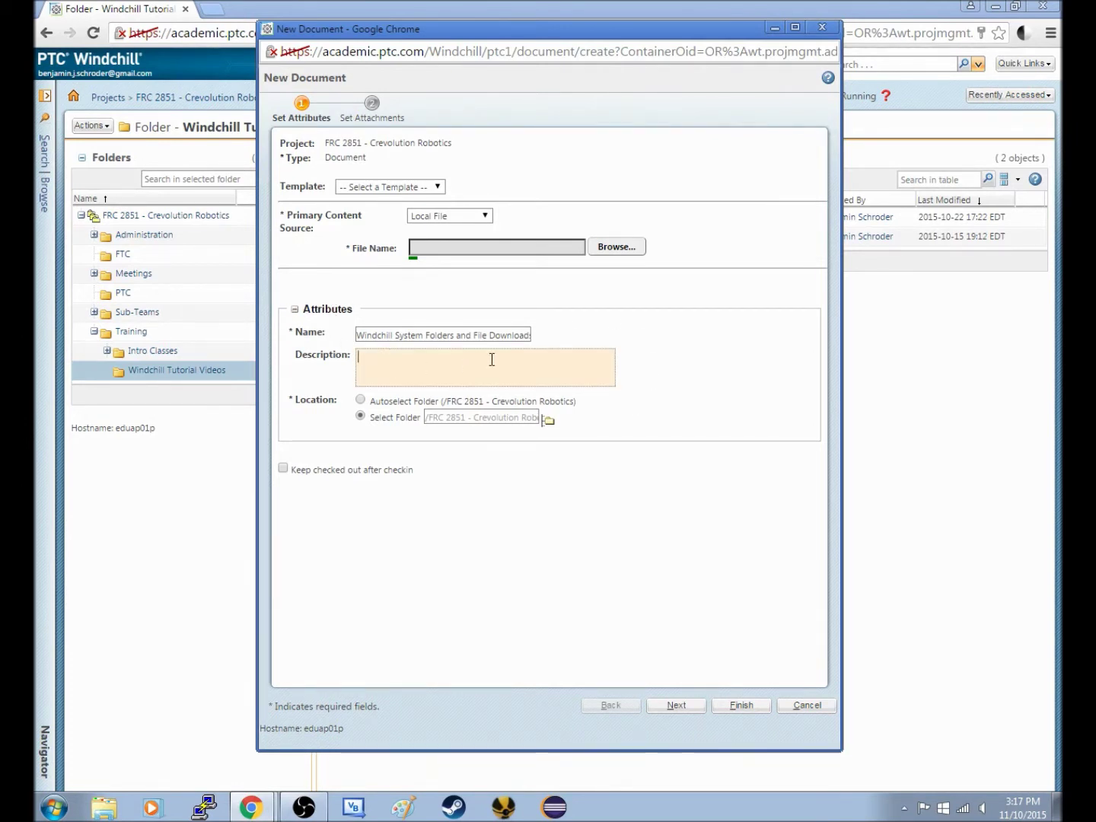
text(A short video about the)
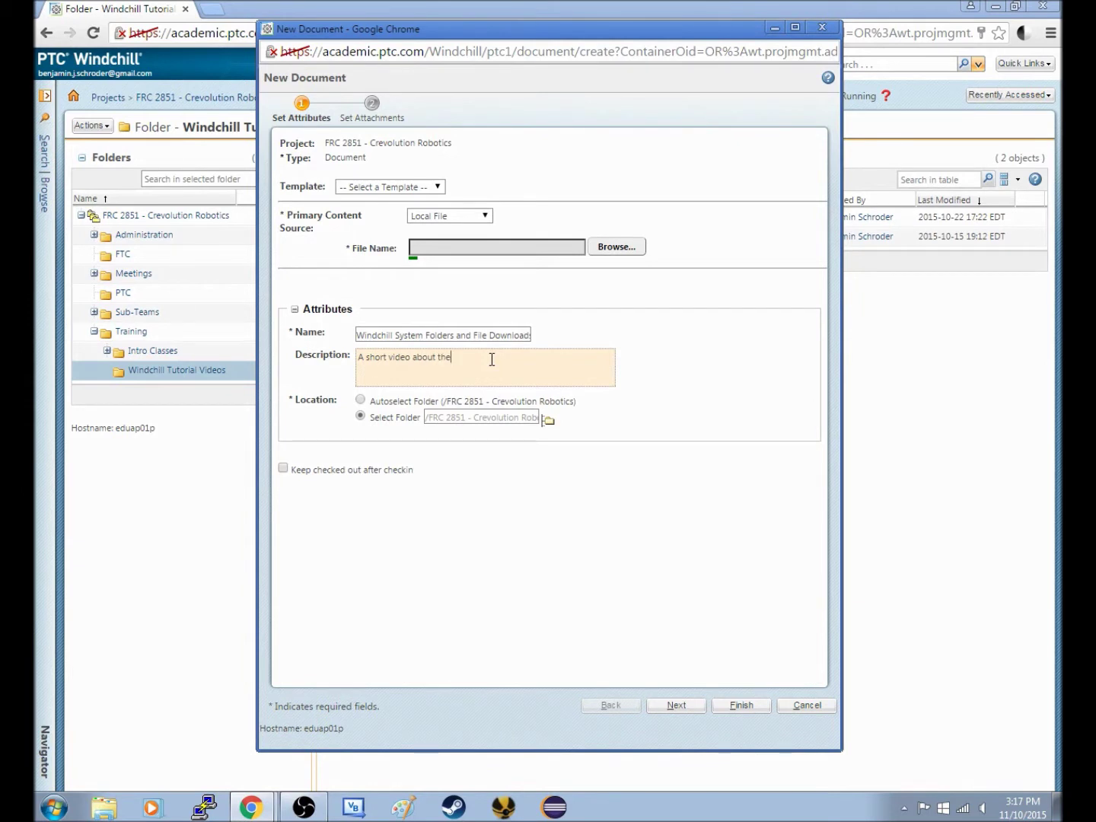
text( windchill)
key(BackSpace)
key(BackSpace)
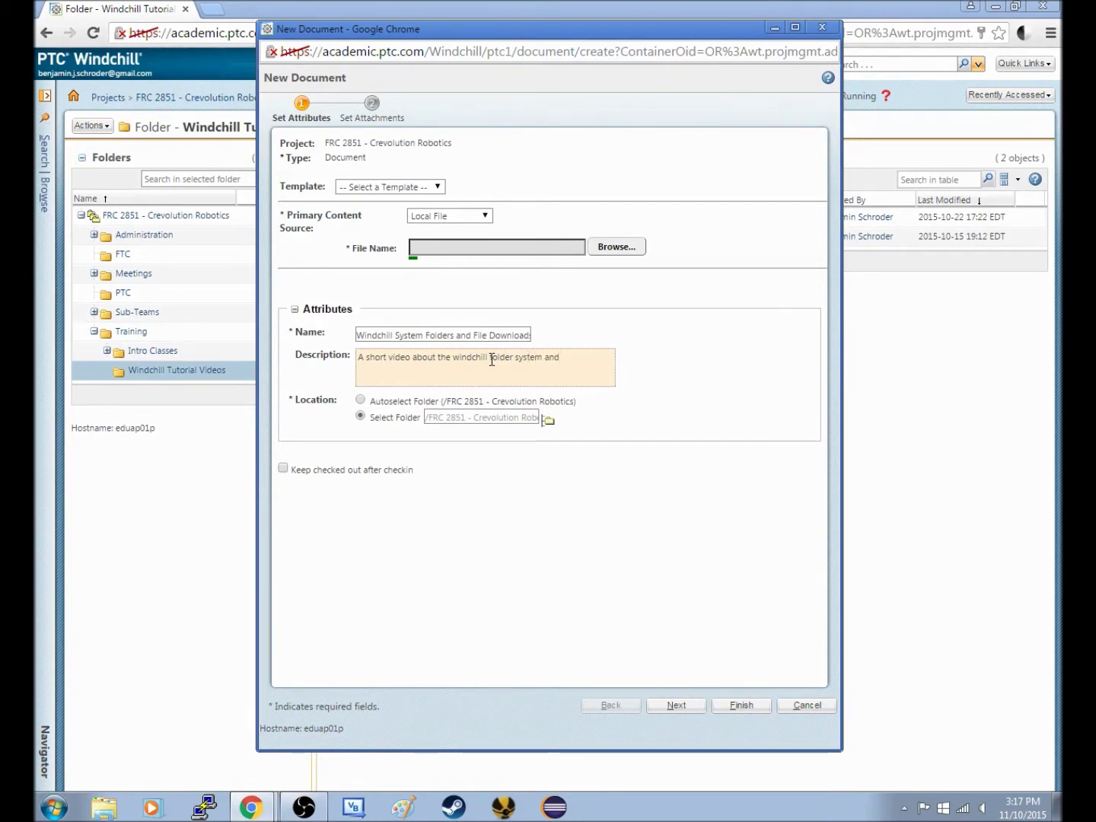
text(downloading a file.)
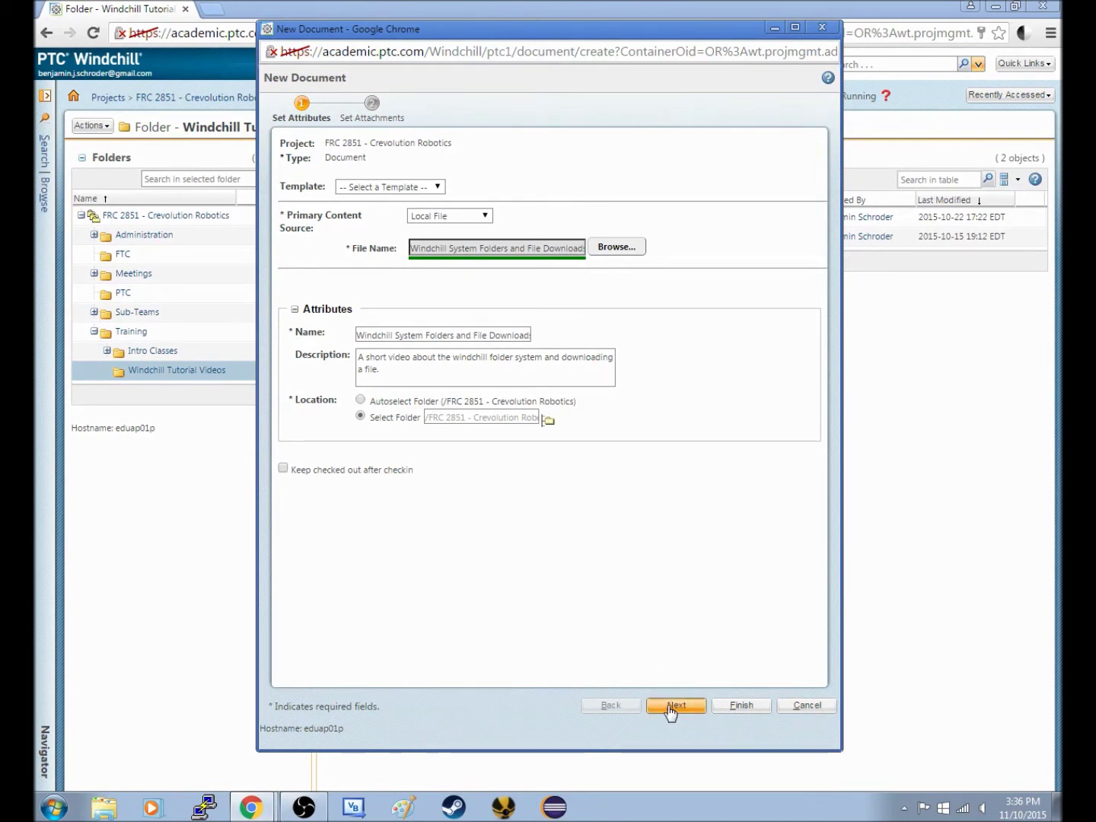
- Create the Windchill System Folders and File Downloads document with the entered settings
click(735, 706)
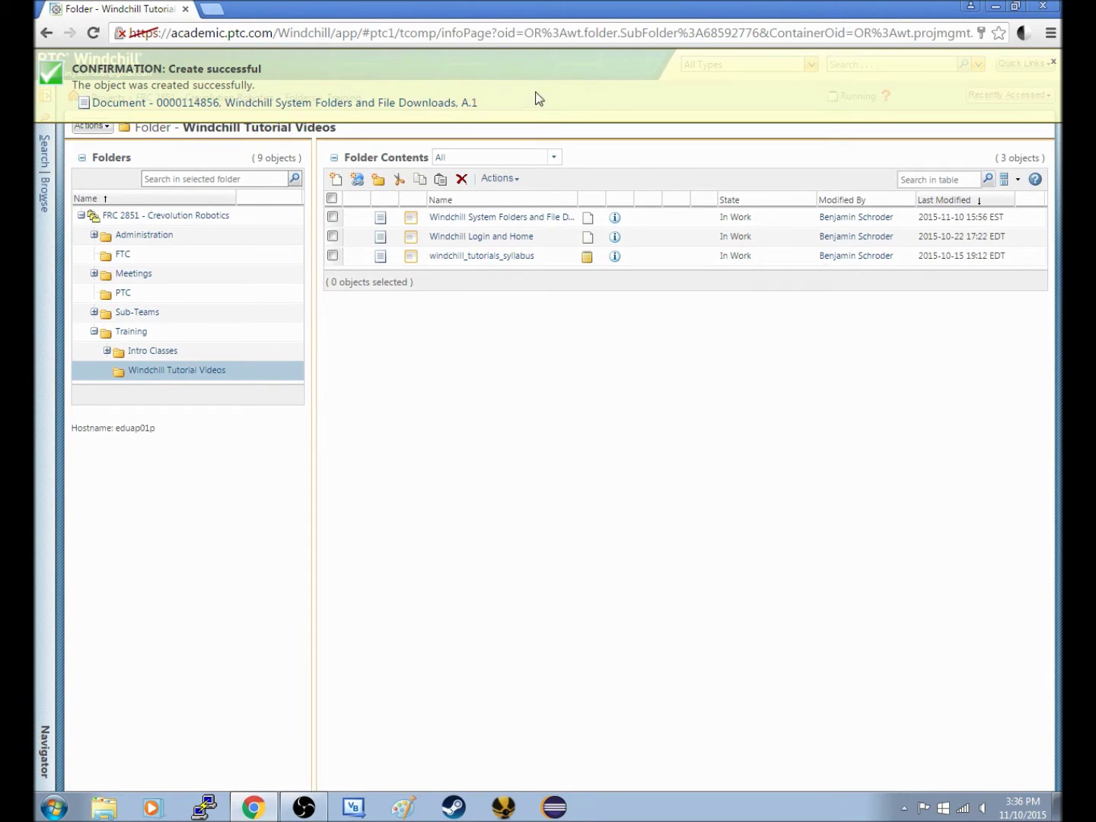
- Close the Create successful confirmation banner
click(1053, 62)
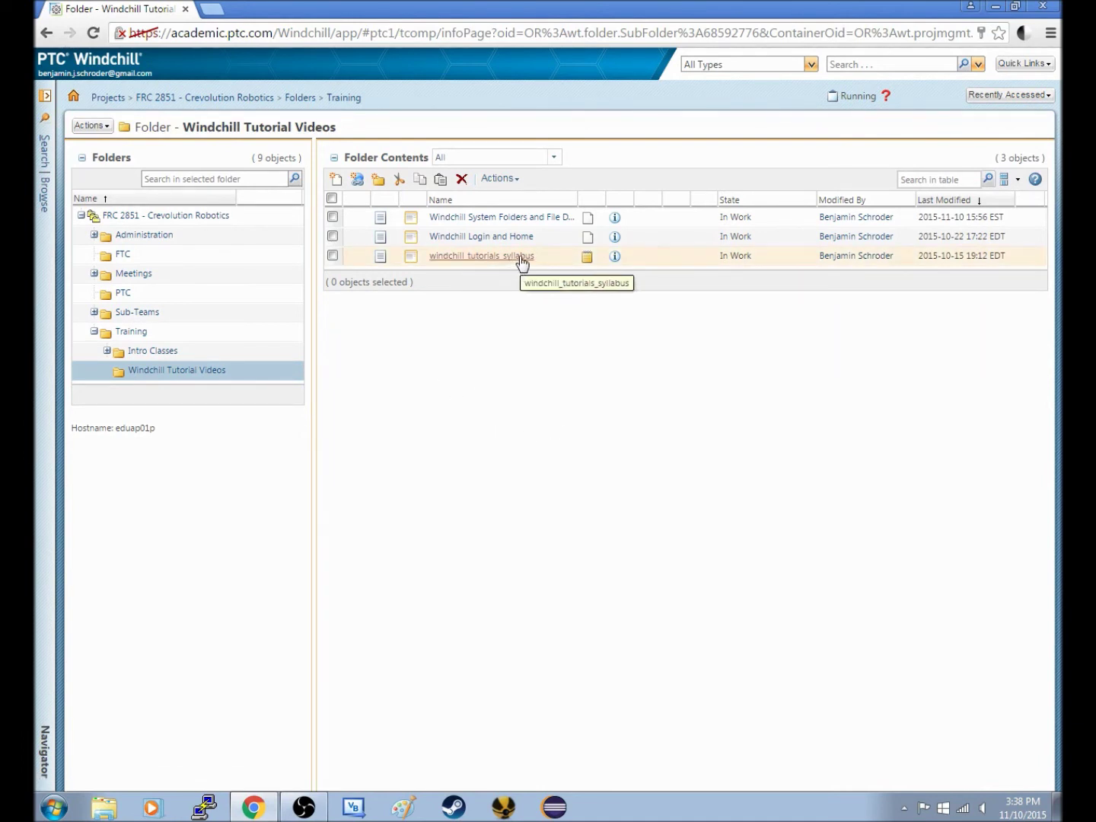
- Select the windchill_tutorials_syllabus document in the folder contents
click(333, 257)
- Check out windchill_tutorials_syllabus and download its text file via Check Out and Download
right_click(472, 264)
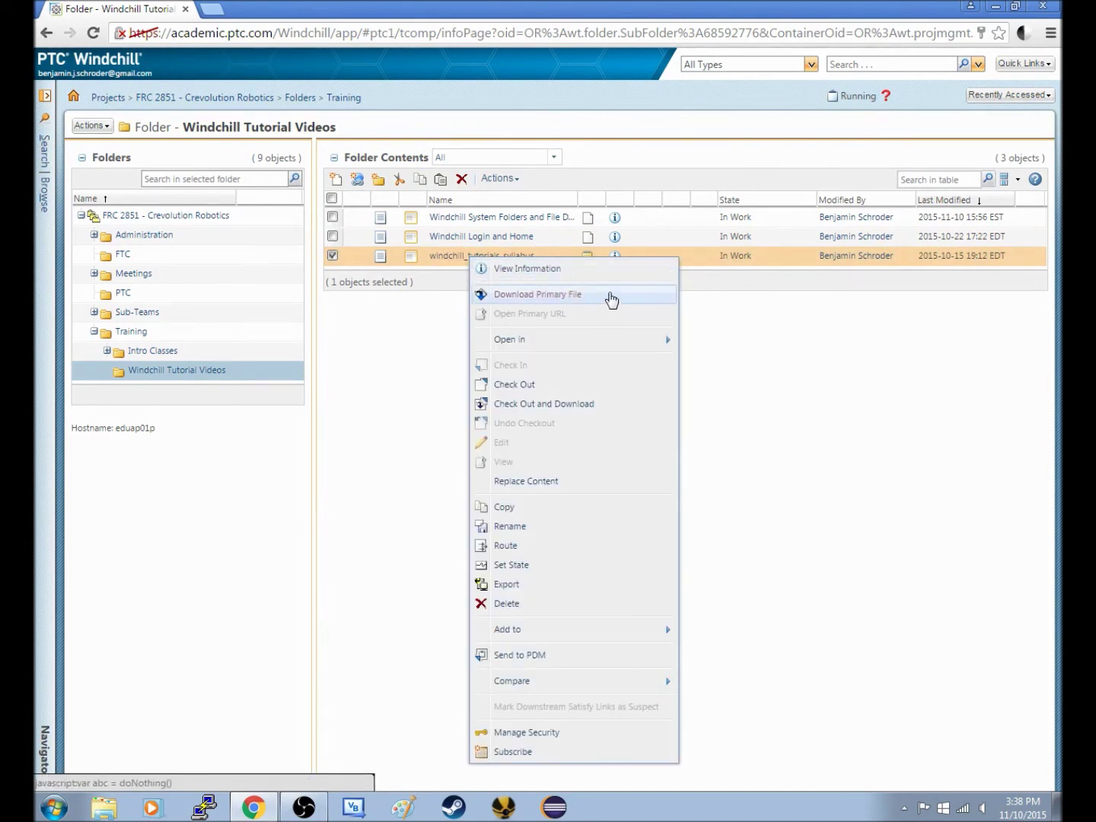
click(558, 405)
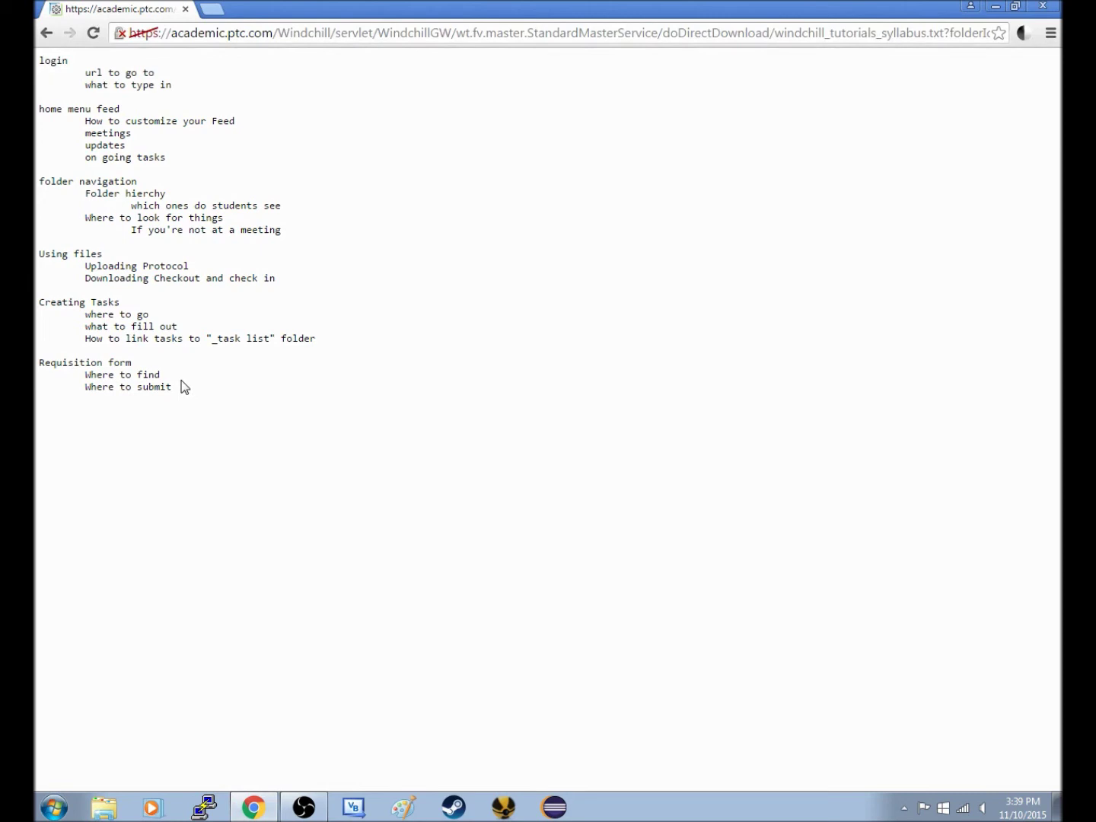
- Go back in Chrome to the Windchill Tutorial Videos folder page
click(47, 32)
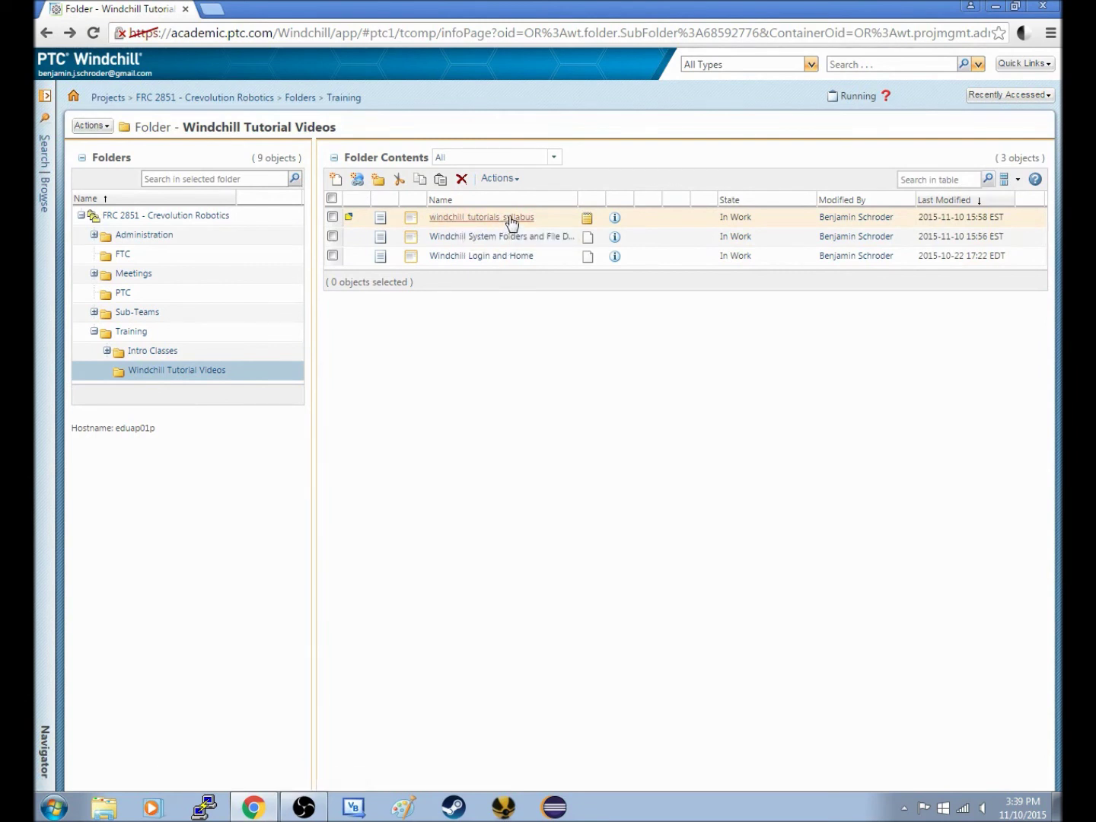
- Select the windchill_tutorials_syllabus row and bring up its actions menu
click(332, 218)
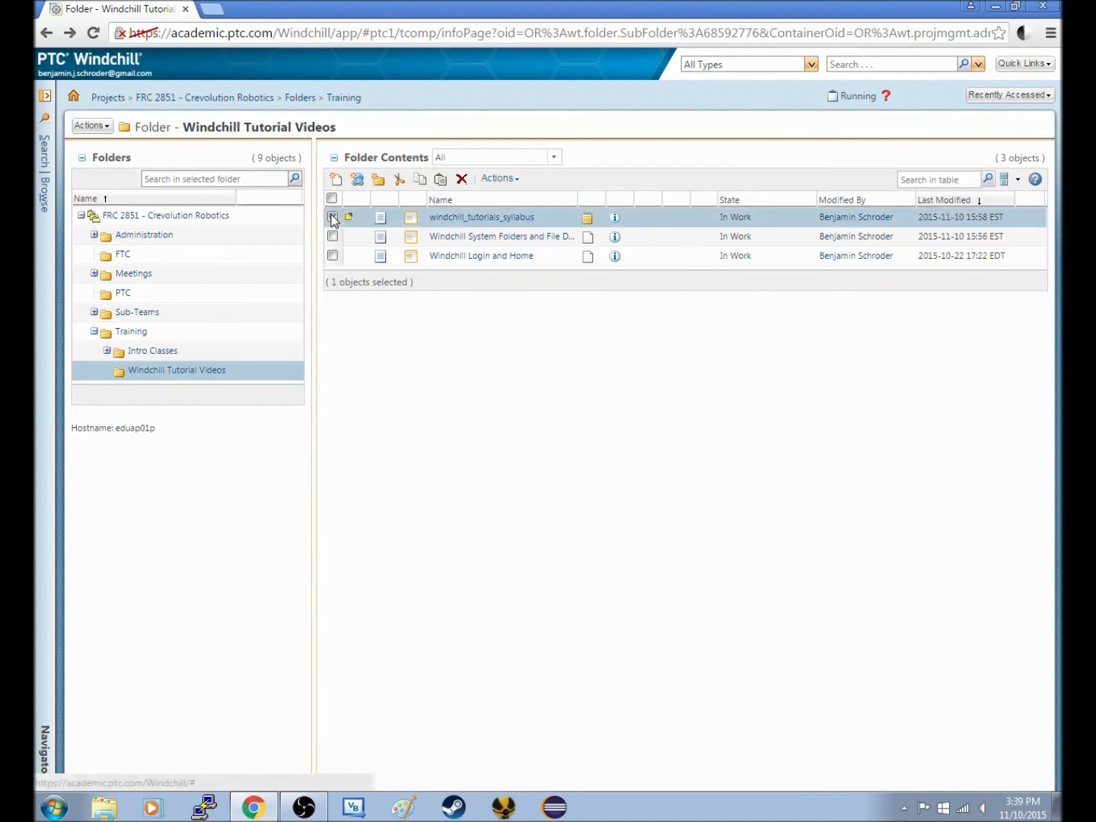
right_click(453, 221)
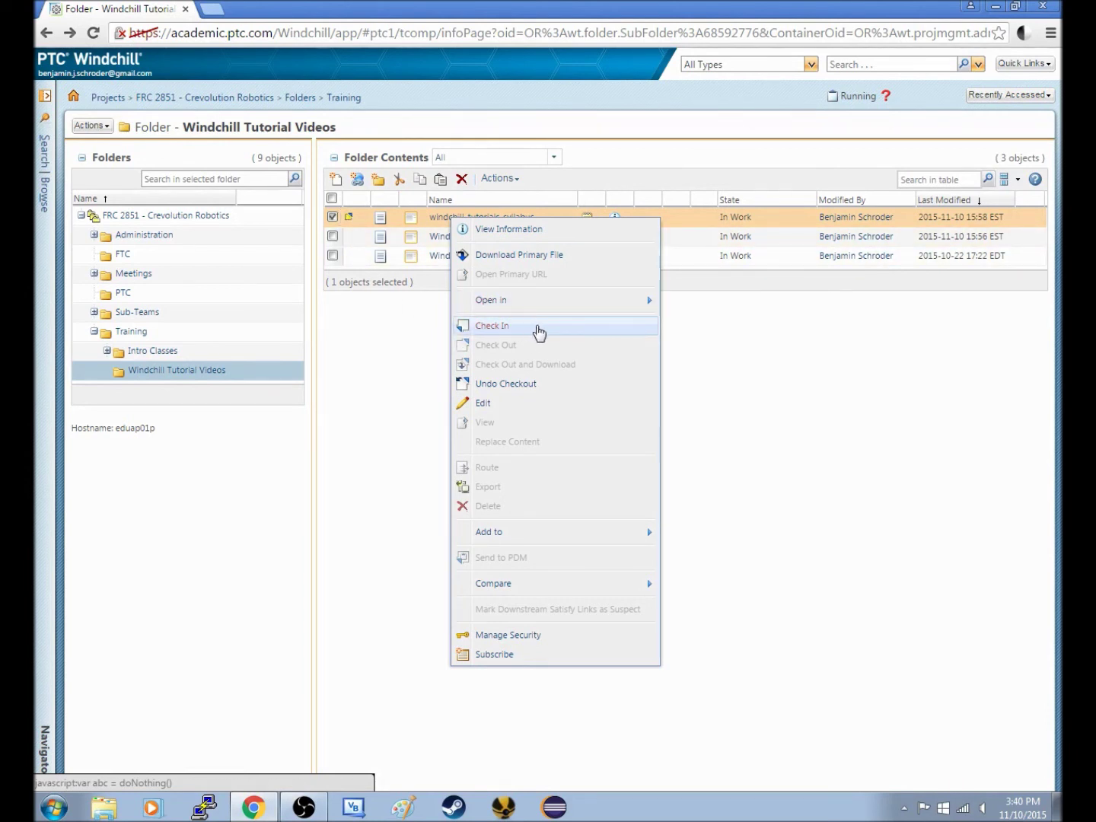
- Start checking in the syllabus with windchill videos.txt from the Desktop as its upload file
click(510, 327)
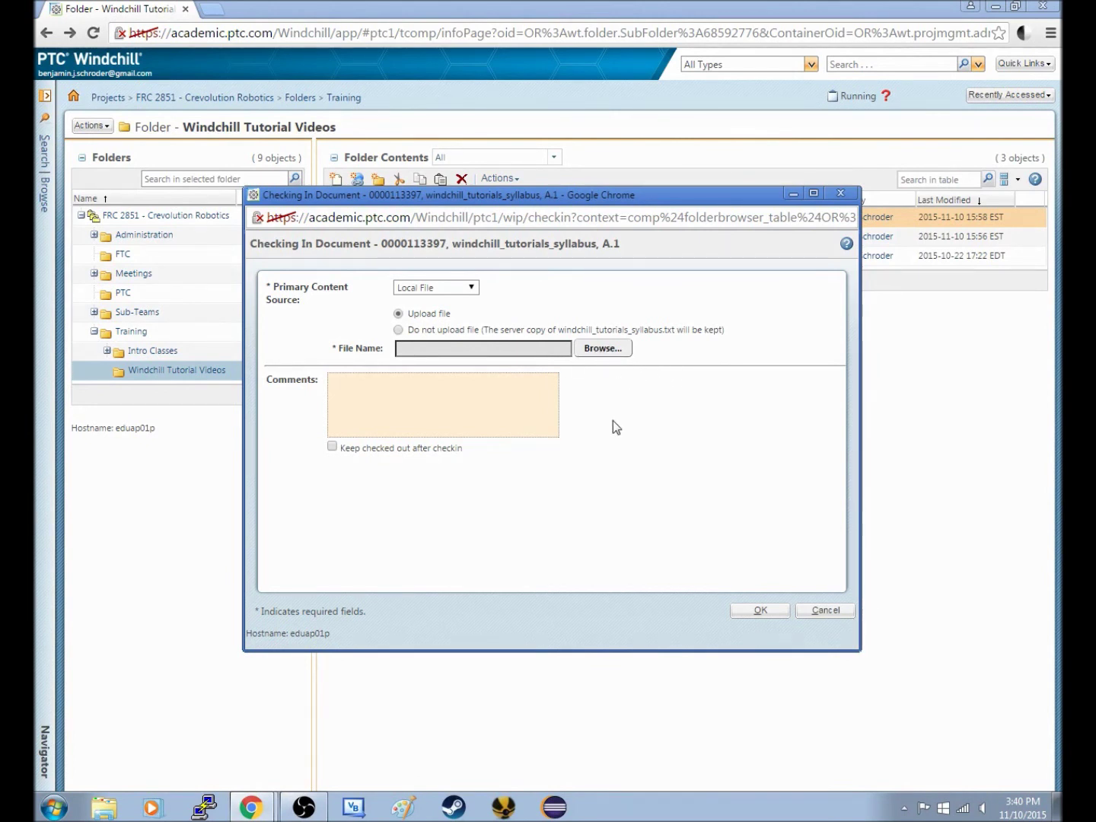
click(600, 349)
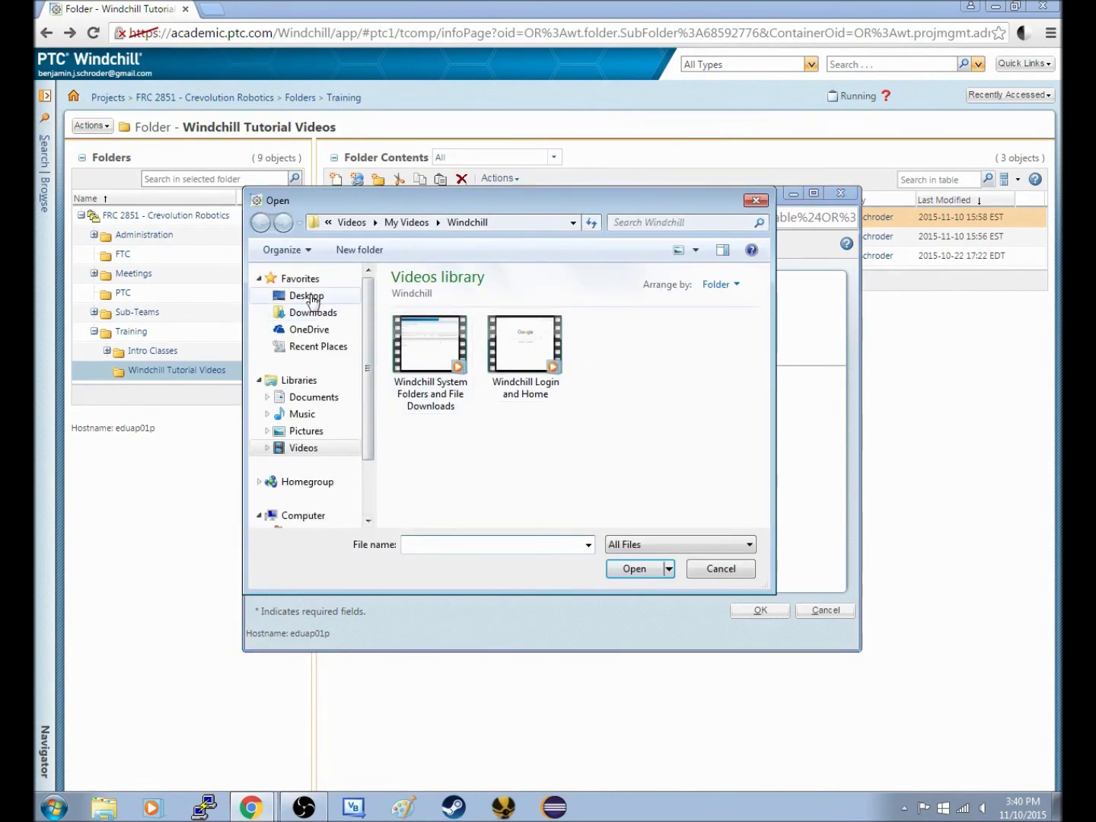
click(308, 296)
drag(764, 278, 765, 508)
click(463, 456)
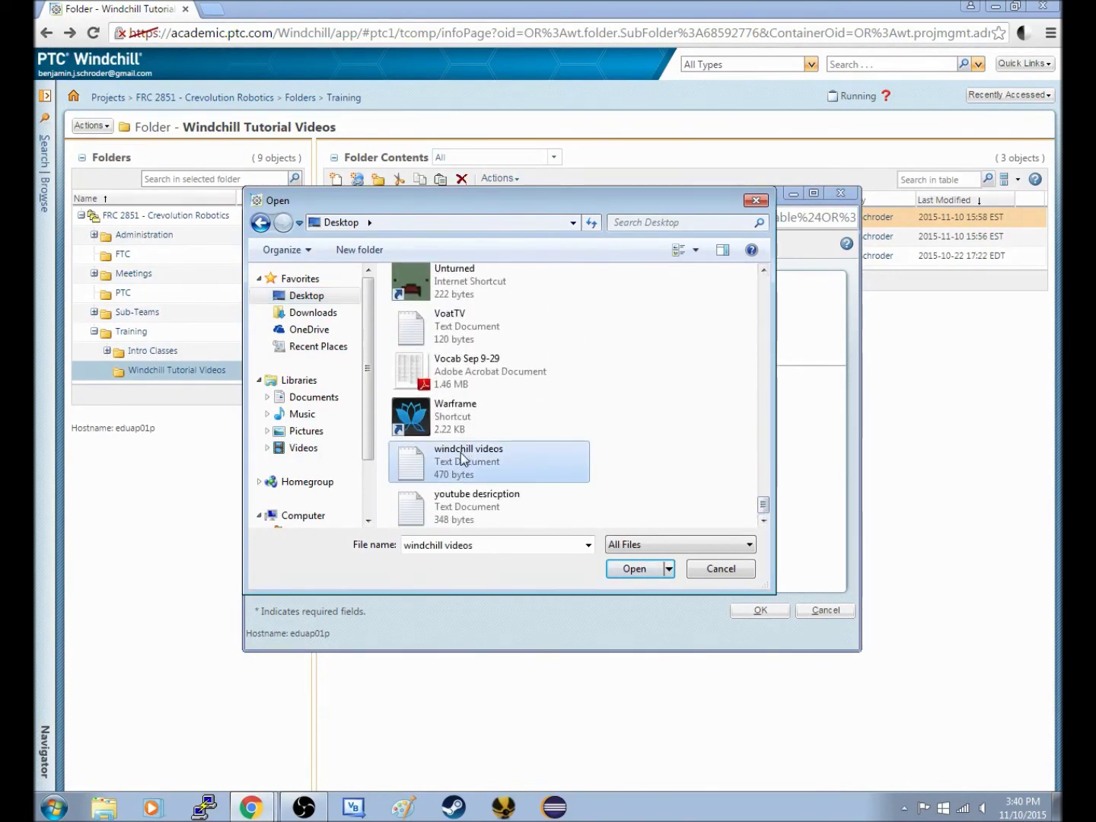
click(635, 571)
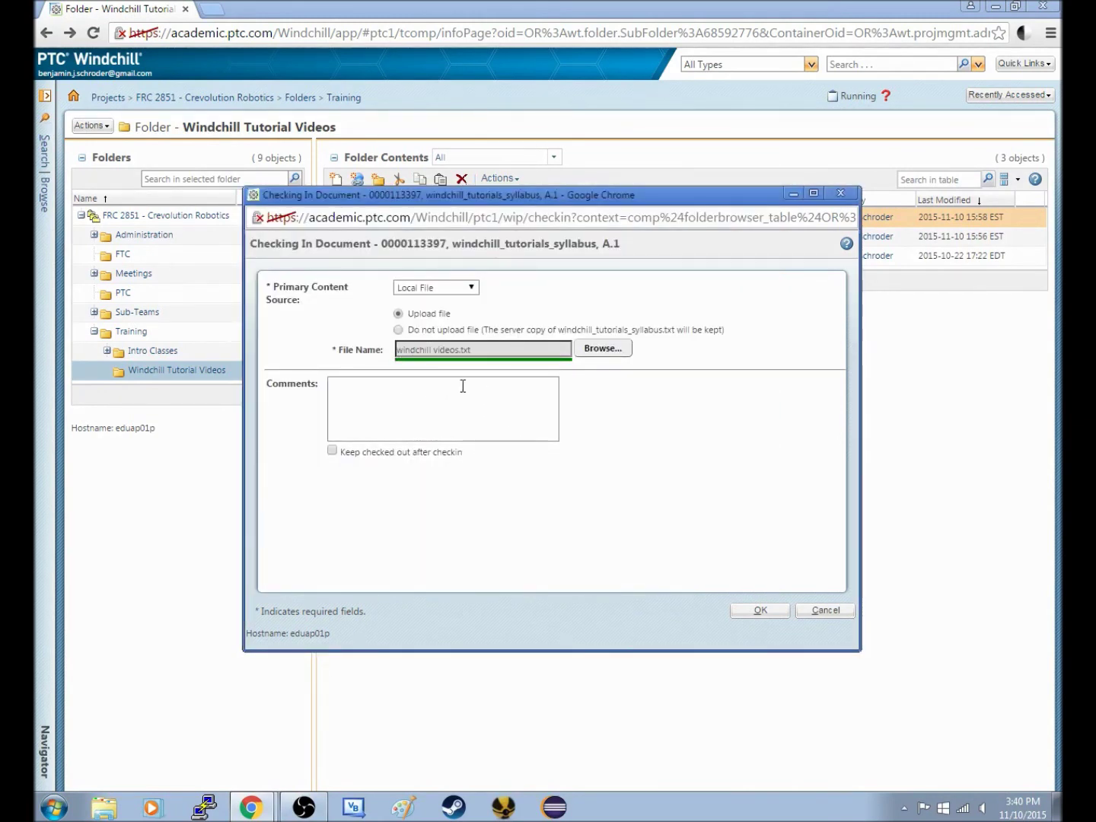
click(412, 390)
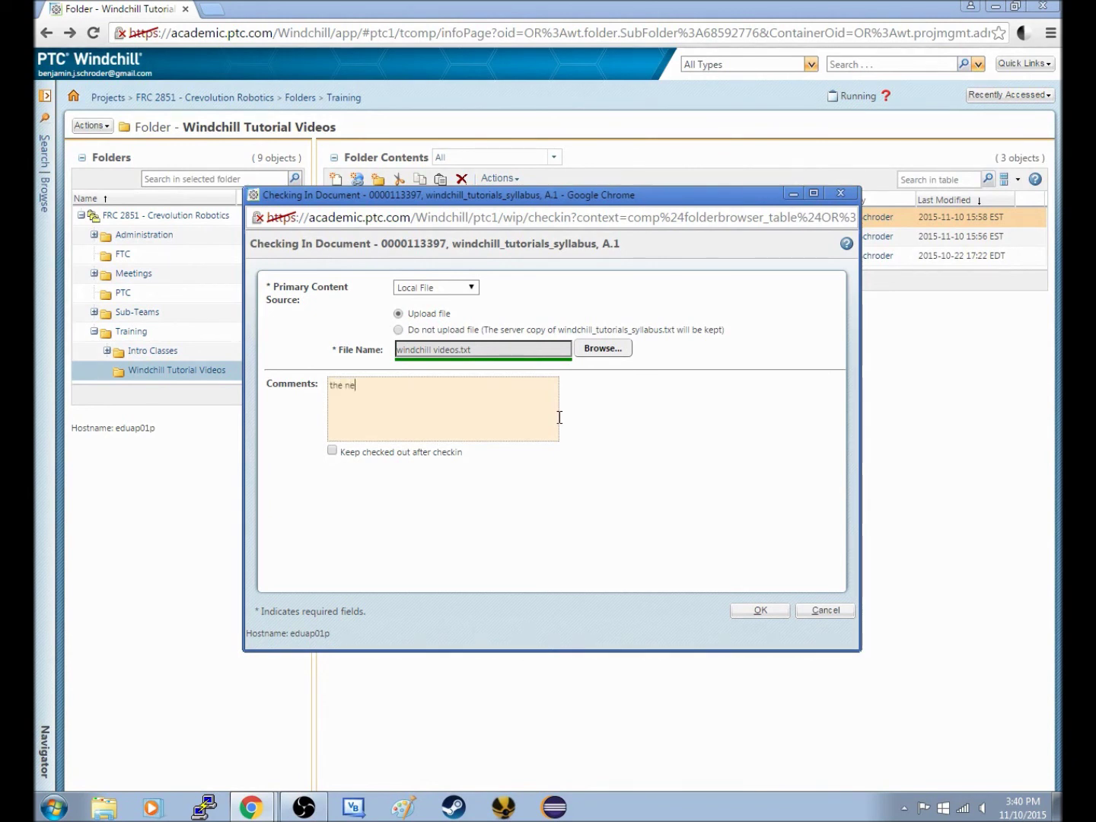
- Add the check-in comment 'the newest version of the syllabus' and submit the check-in
text(the newest version of the syllabus)
click(756, 613)
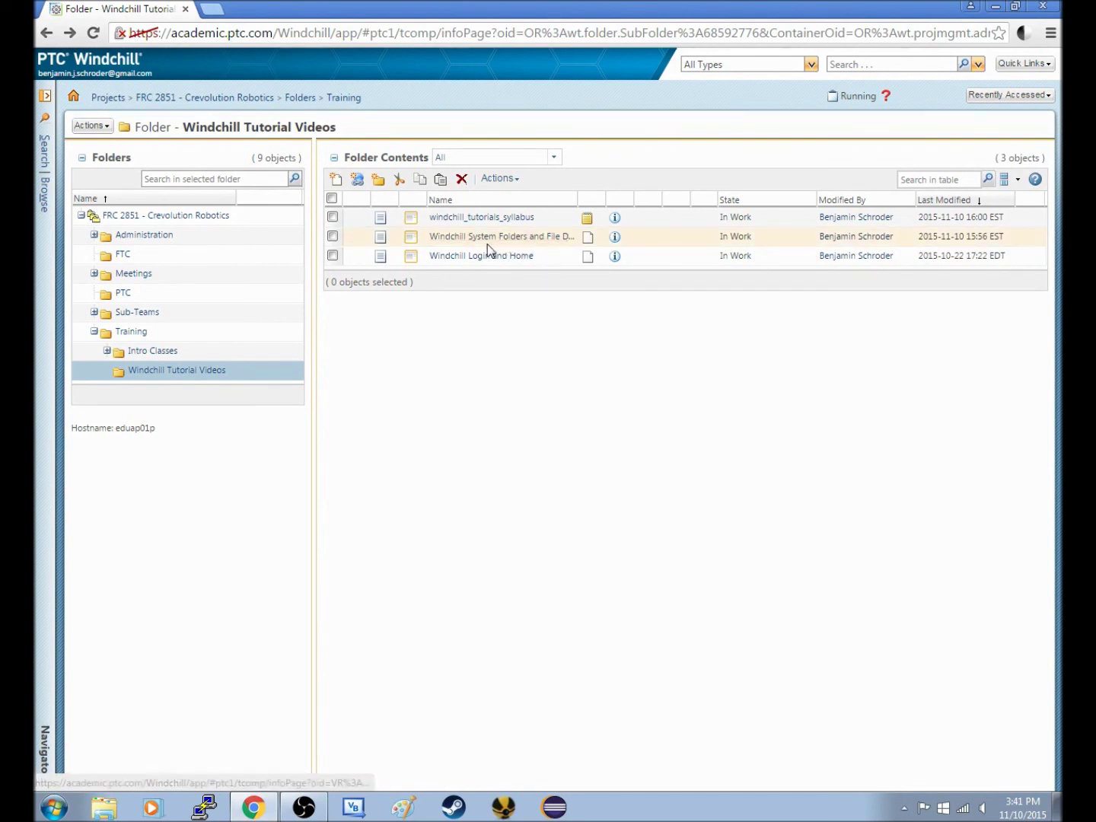
right_click(490, 222)
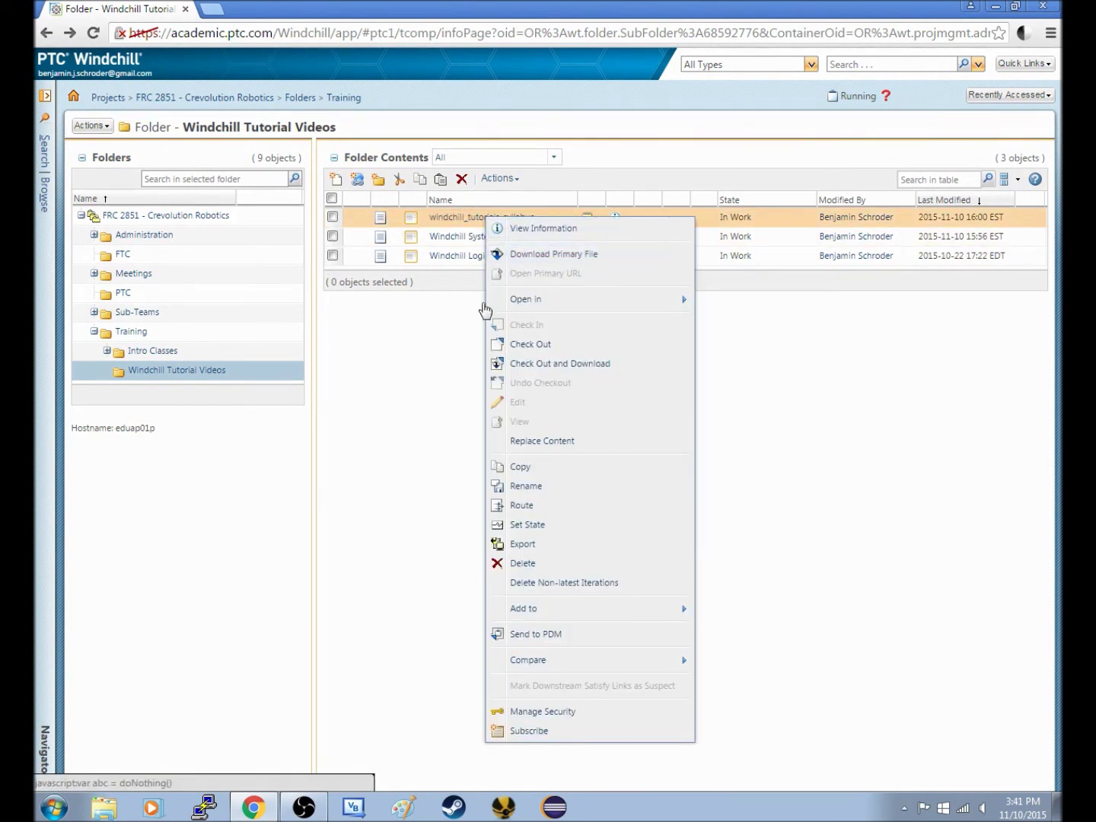
click(423, 364)
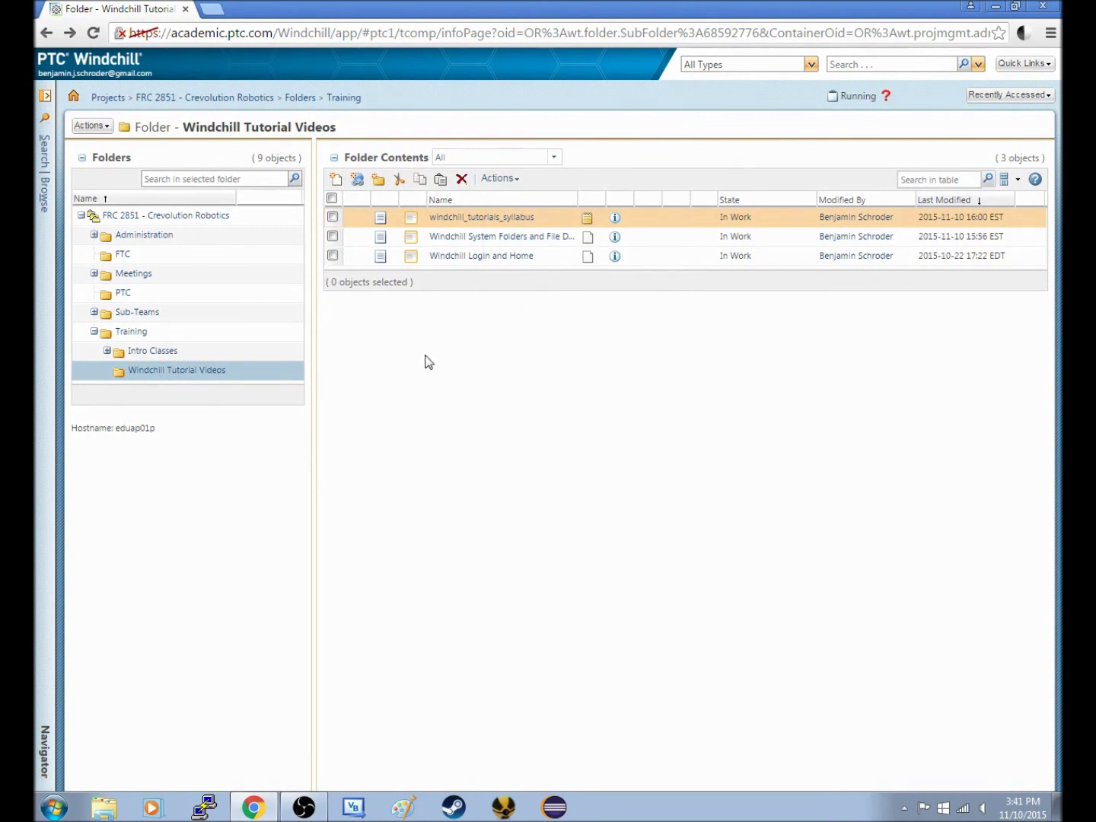